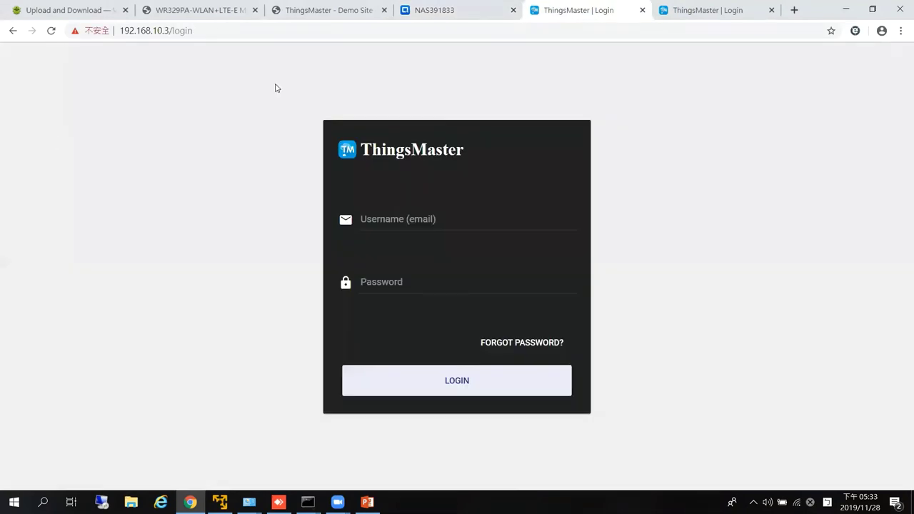
Submit the ThingsMaster login with the system administrator e-mail and password.
click(227, 30)
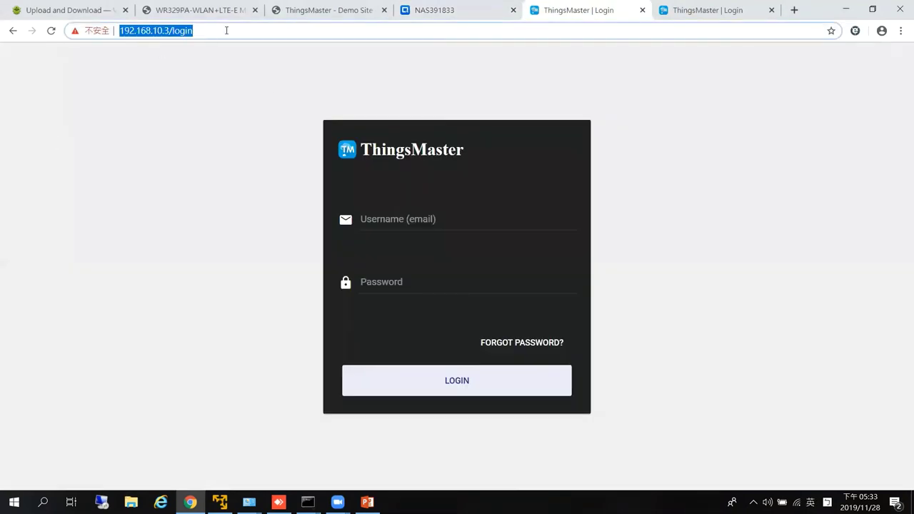
click(209, 30)
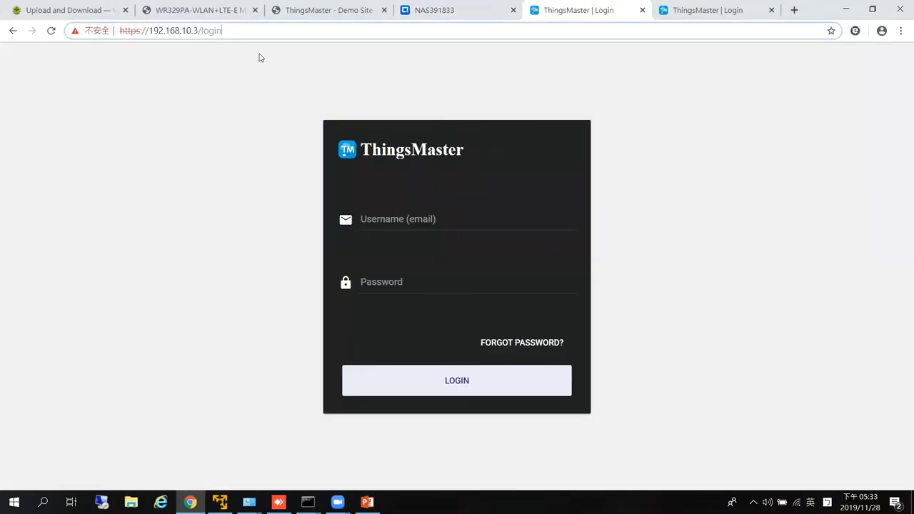
click(423, 219)
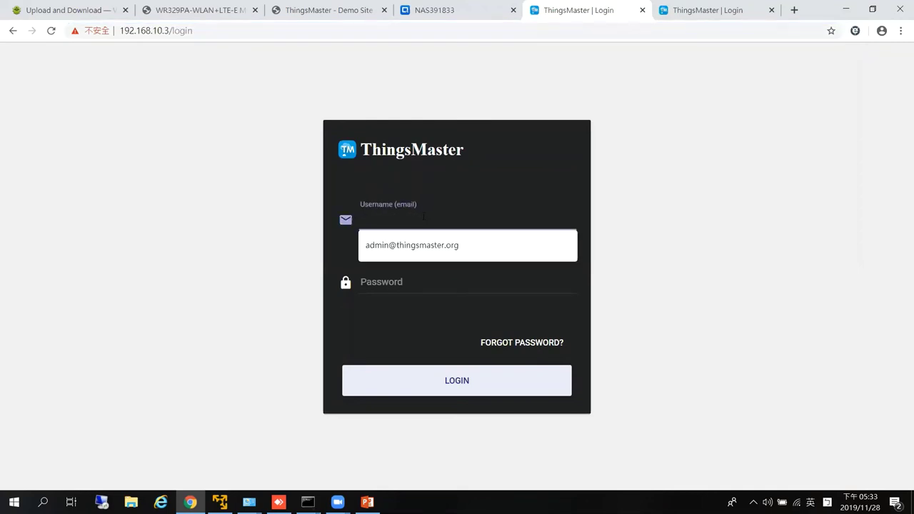
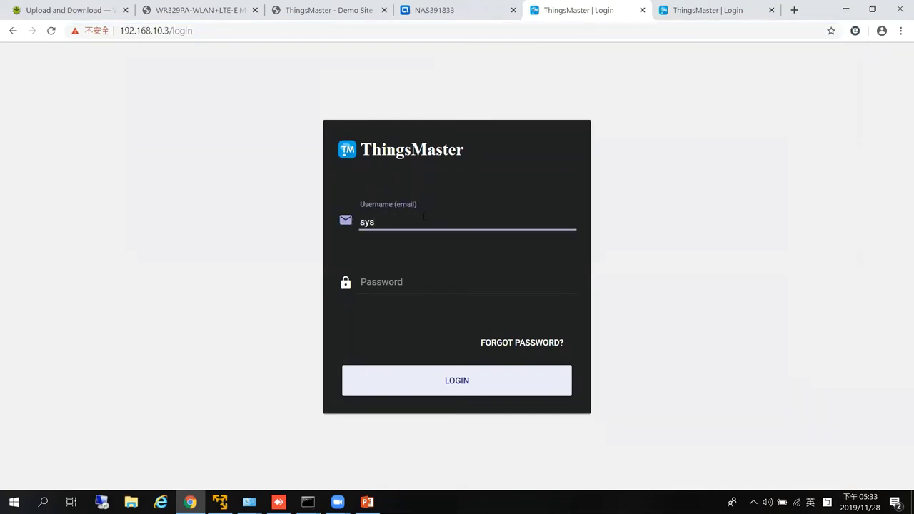
key(Tab)
text(****)
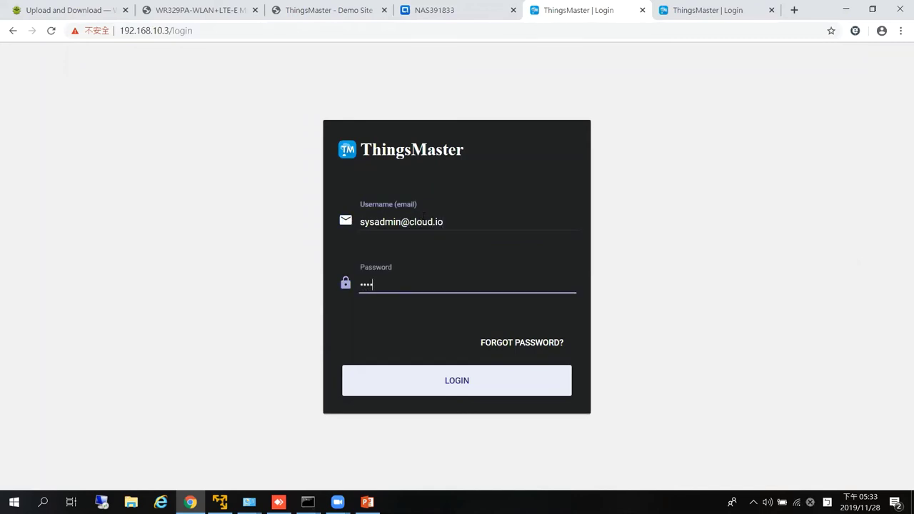
text(****)
click(456, 387)
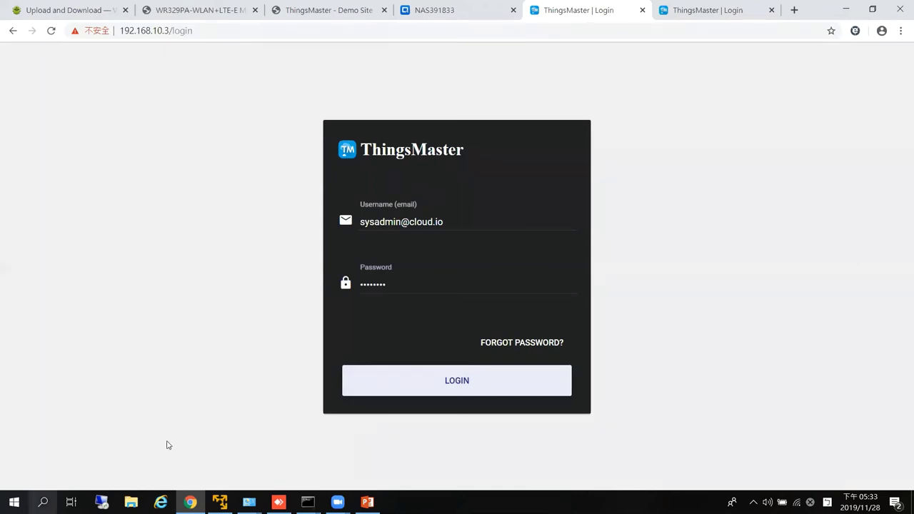
Return to the filled-in login tab and reload it with F5.
click(703, 11)
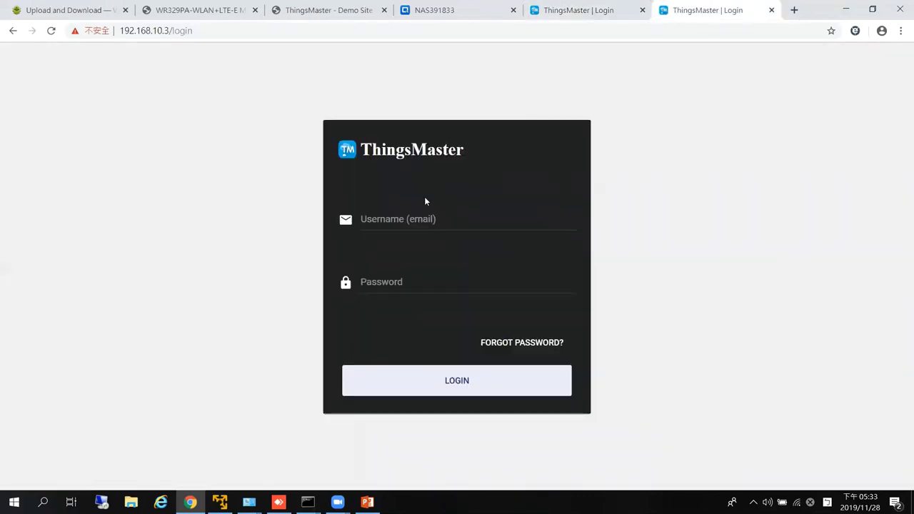
key(ctrl+shift+Tab)
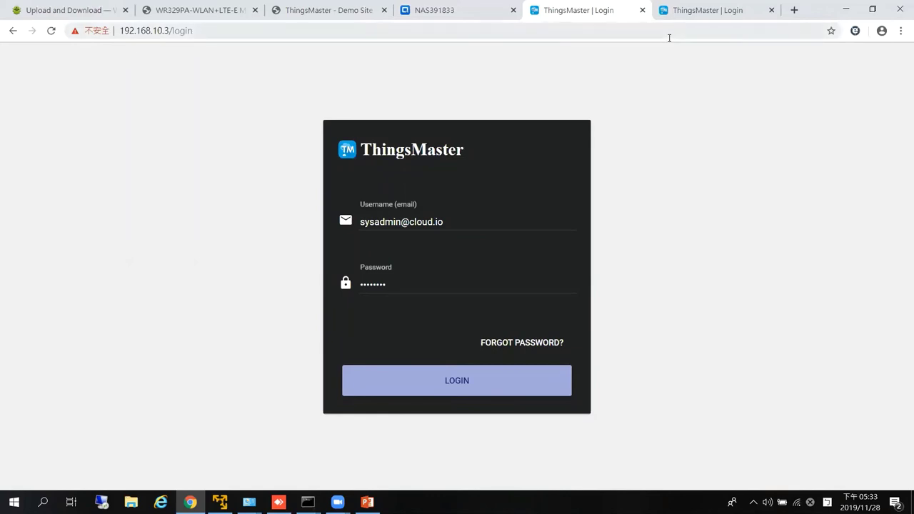
key(F5)
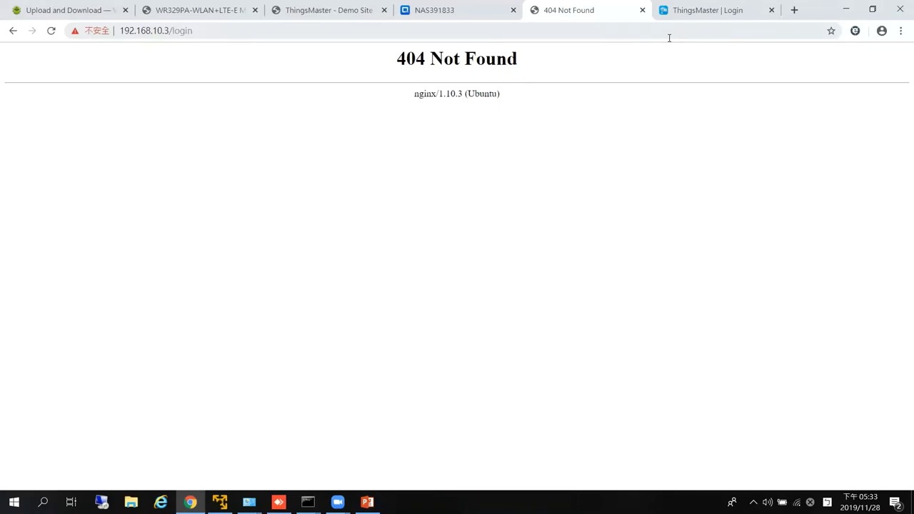
In Command Prompt, ping 192.168.10.3 until replies arrive, then stop it.
click(307, 502)
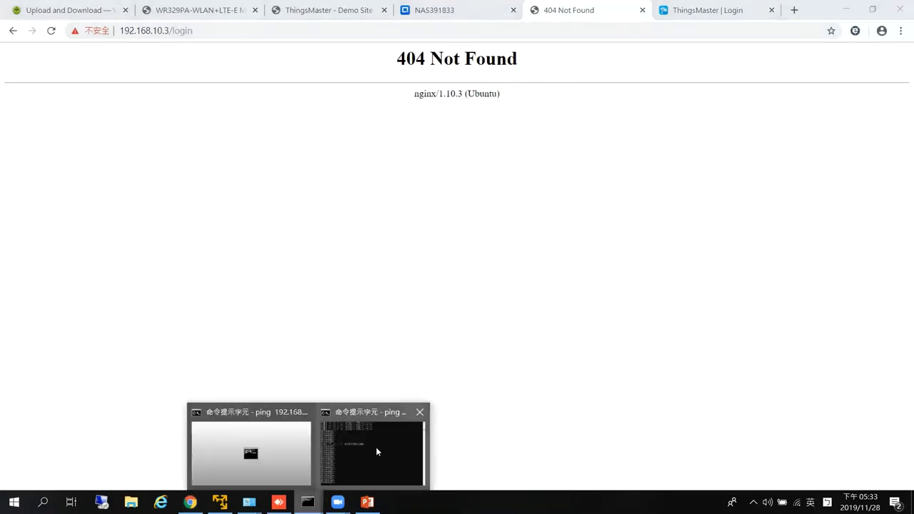
click(377, 451)
key(ctrl+c)
text(p)
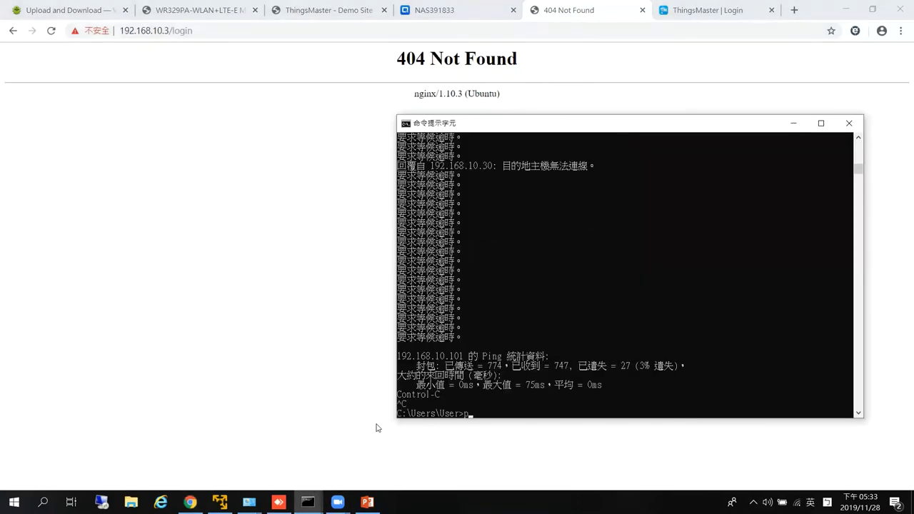
text(ing 192.168.10.3)
key(Return)
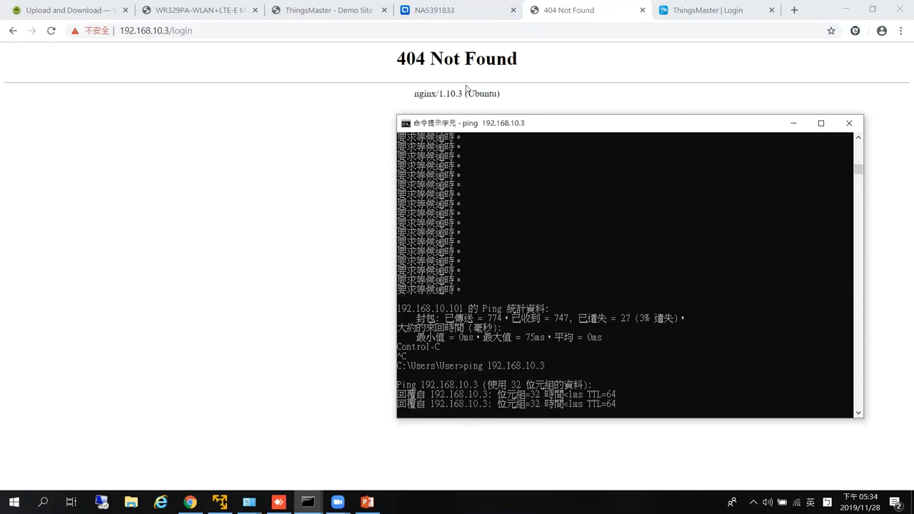
key(ctrl+c)
click(232, 32)
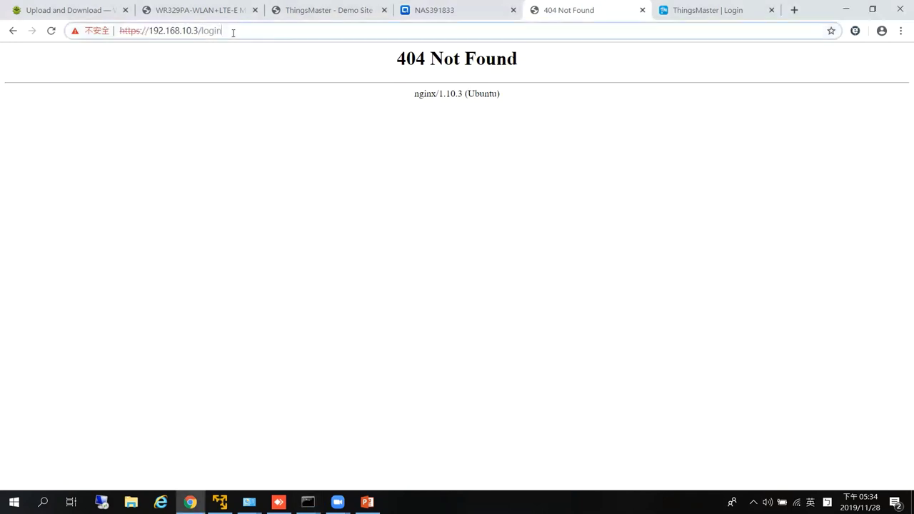
key(BackSpace)
key(BackSpace)
key(BackSpace)
key(BackSpace)
key(BackSpace)
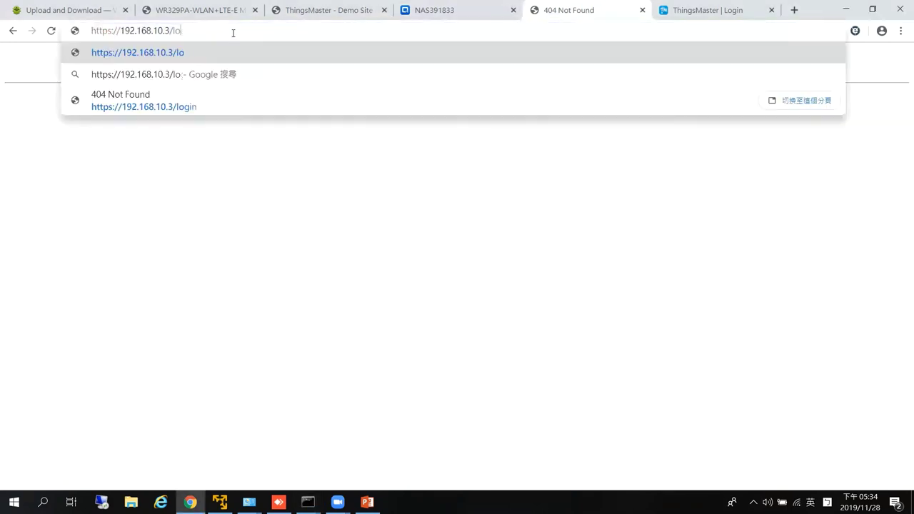
key(Return)
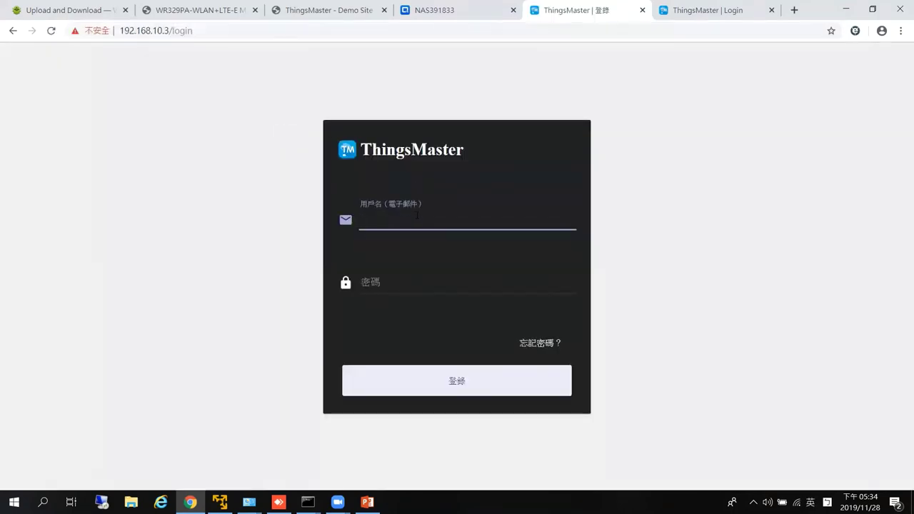
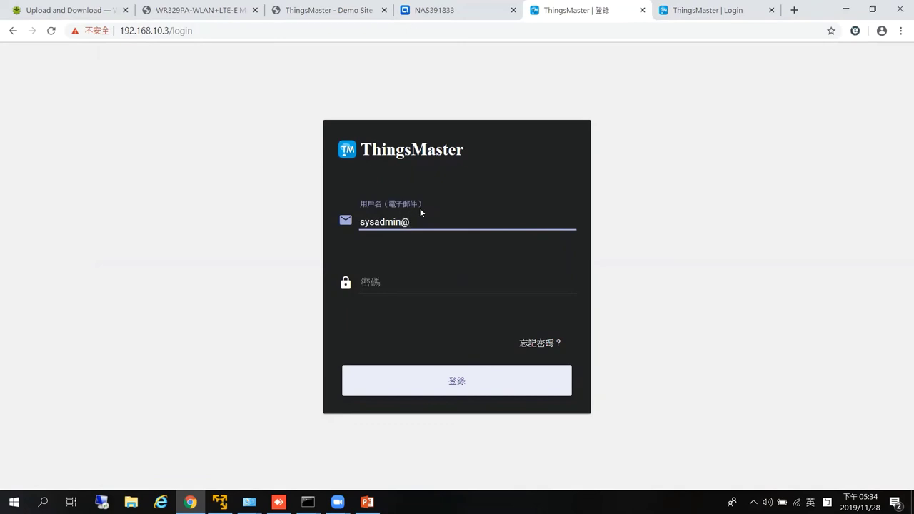
Log in with the system administrator e-mail and password to reach the Home page.
key(Tab)
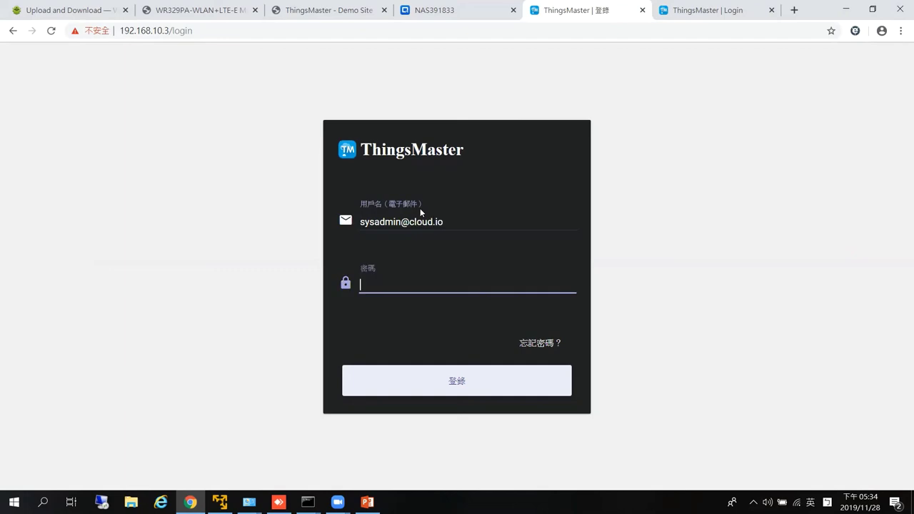
text(********)
key(Return)
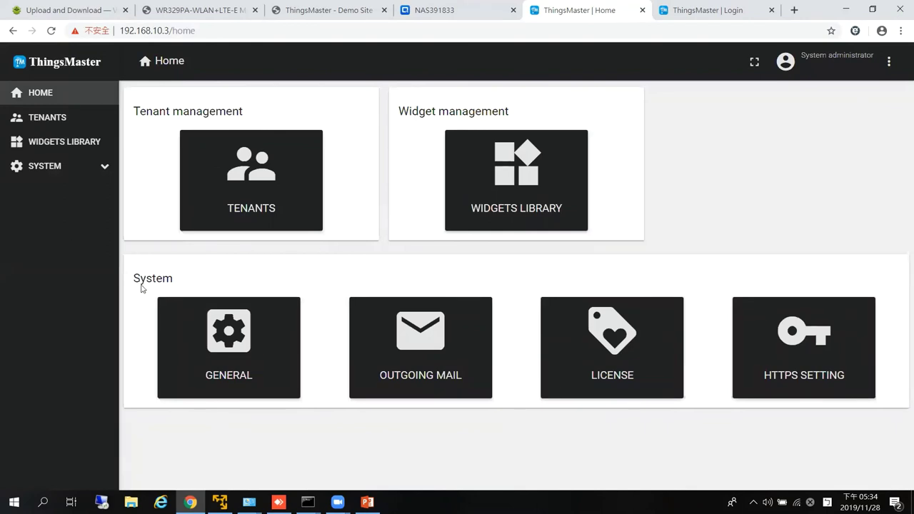
Check on the License page that the licence is active until 2019/12/31 23:59:59.
click(612, 347)
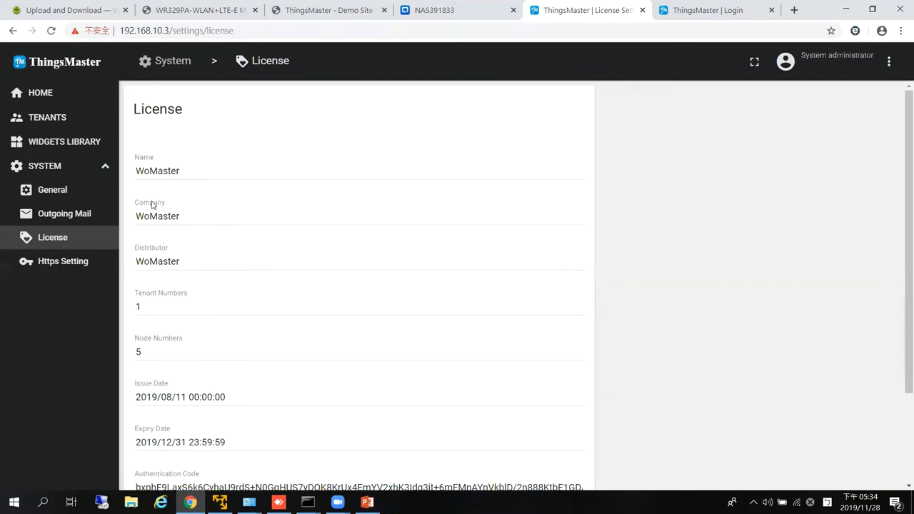
scroll(193, 257, down, 1)
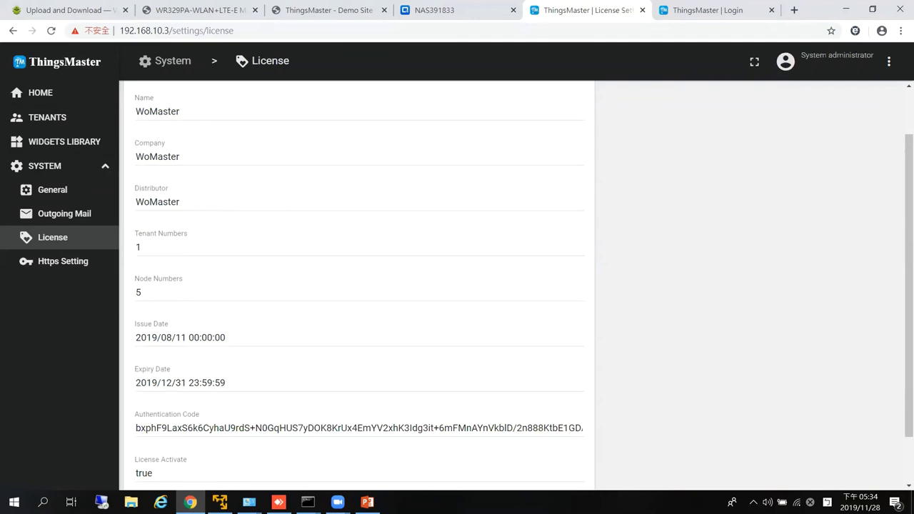
click(367, 502)
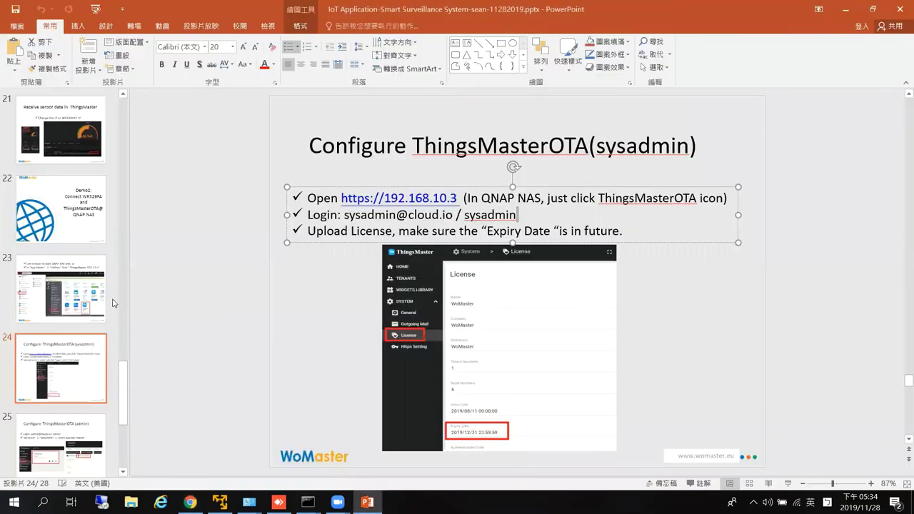
Read slide 25, 'Configure ThingsMasterOTA(admin)', then go back to the ThingsMaster License page.
scroll(72, 343, down, 2)
click(71, 349)
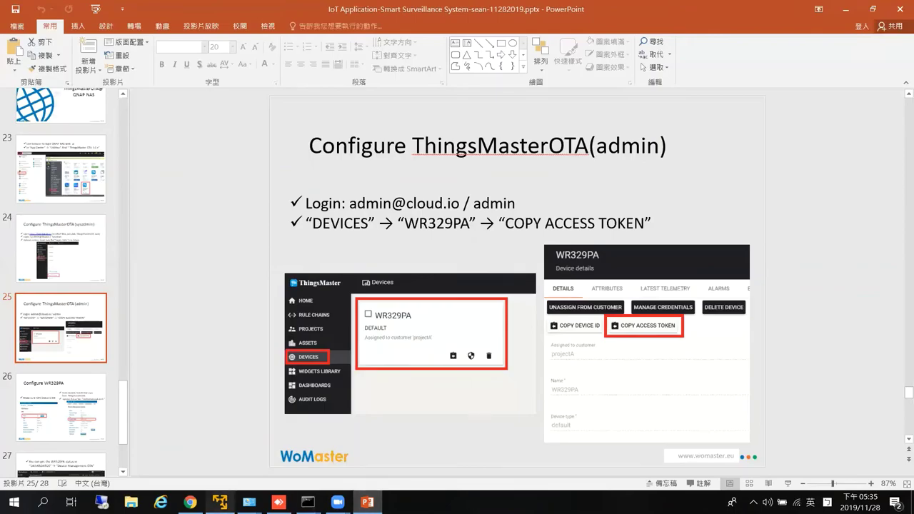
click(190, 501)
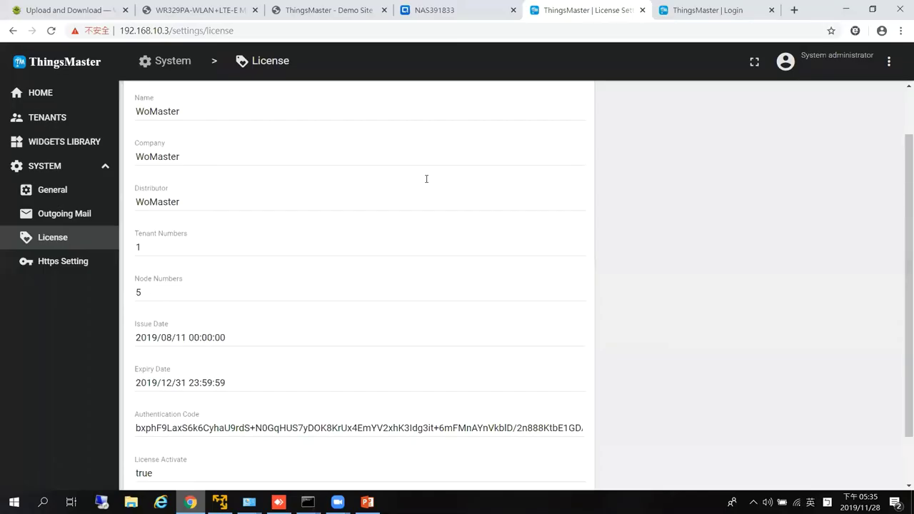
Log out the system administrator and sign in with the tenant administrator's e-mail and password.
click(888, 62)
click(801, 98)
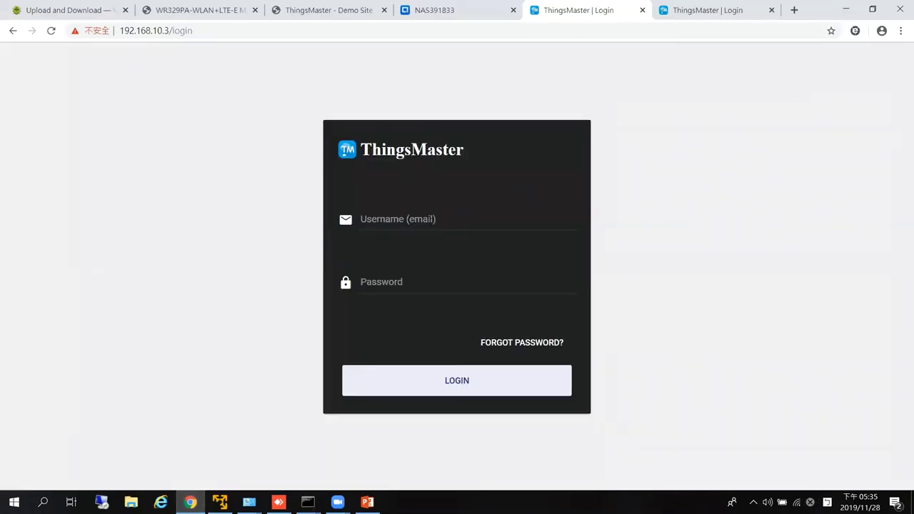
click(430, 223)
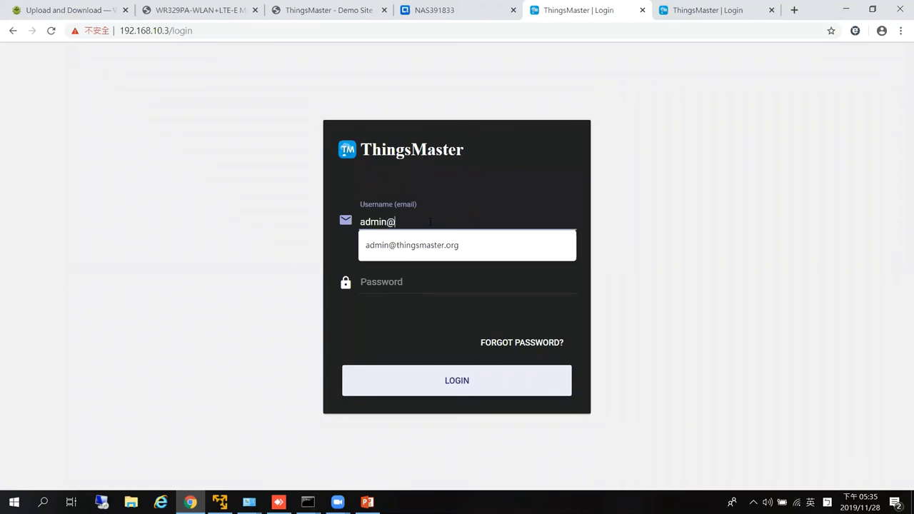
key(Tab)
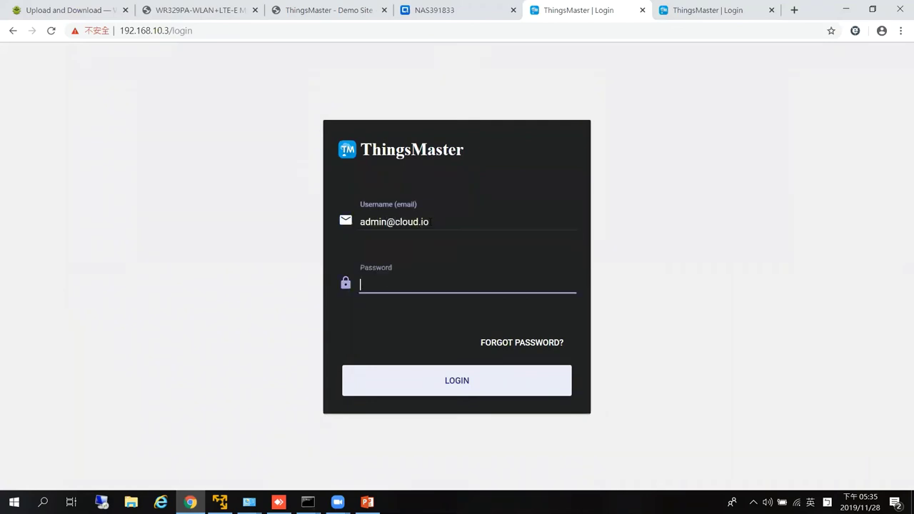
text(1234)
key(Return)
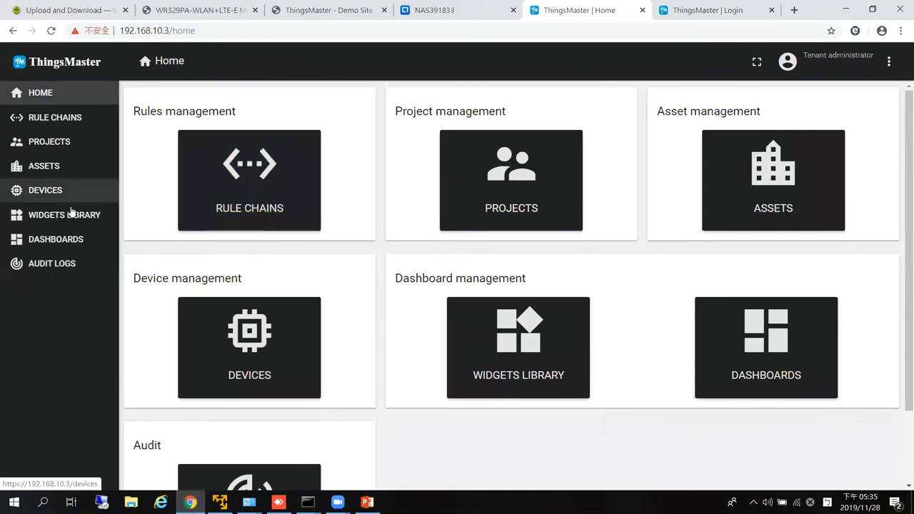
Copy the WR329PA device's access token from its details, then return to PowerPoint.
click(44, 193)
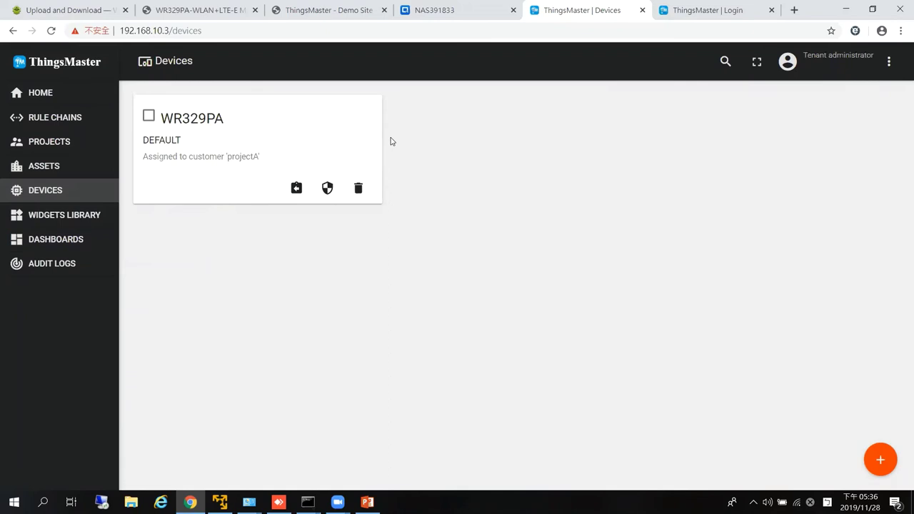
click(297, 139)
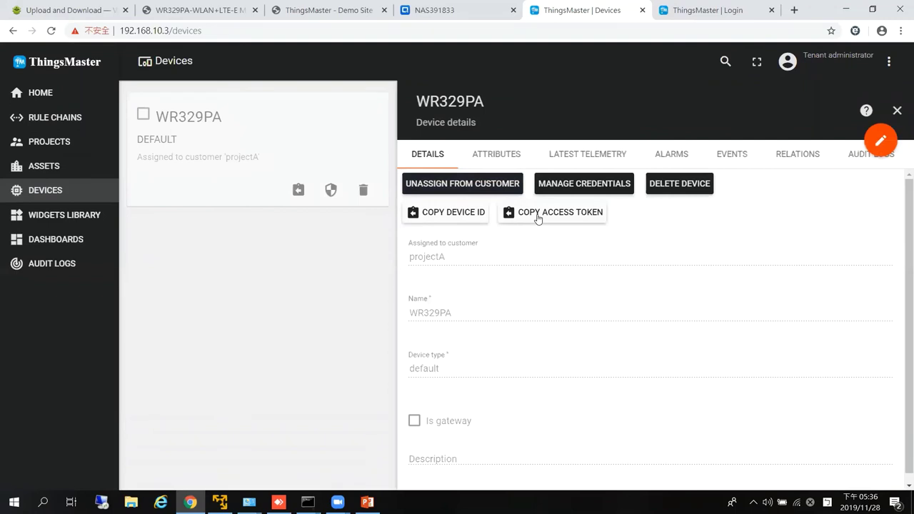
click(544, 216)
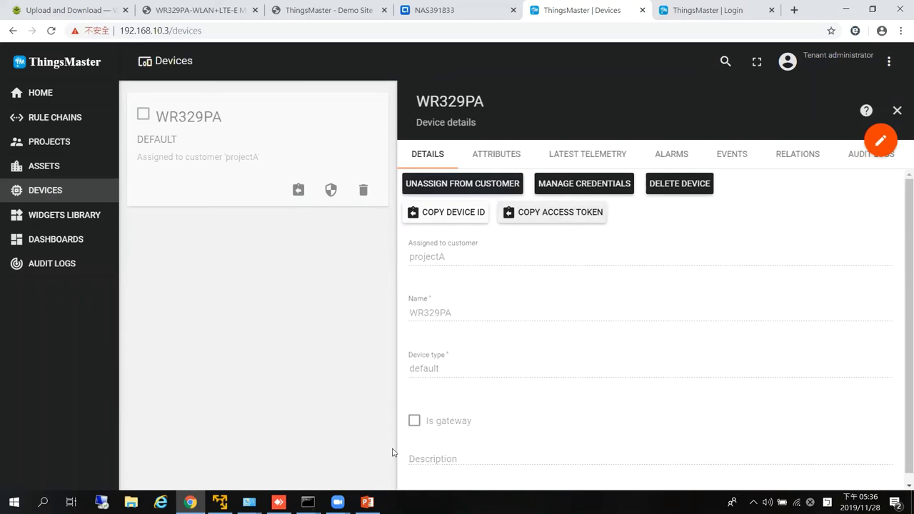
click(367, 502)
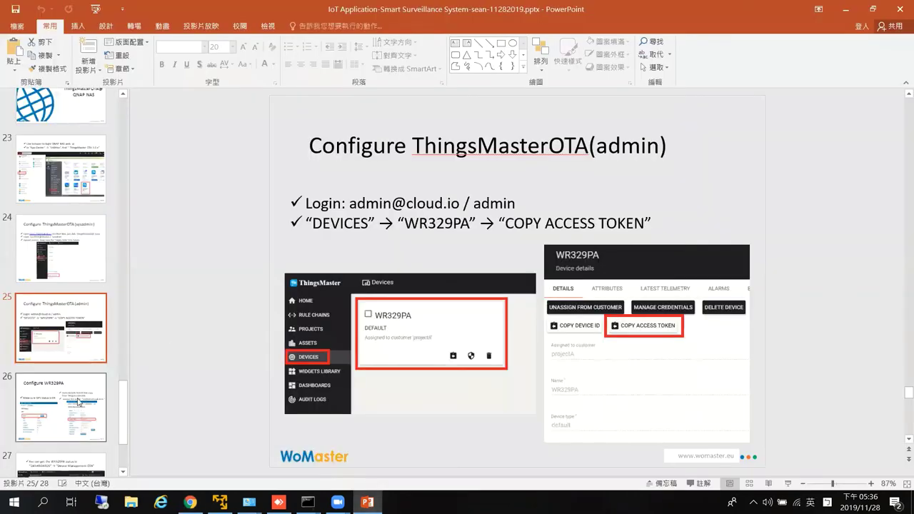
Select slide thumbnail 26, the Configure WR329PA slide.
click(78, 402)
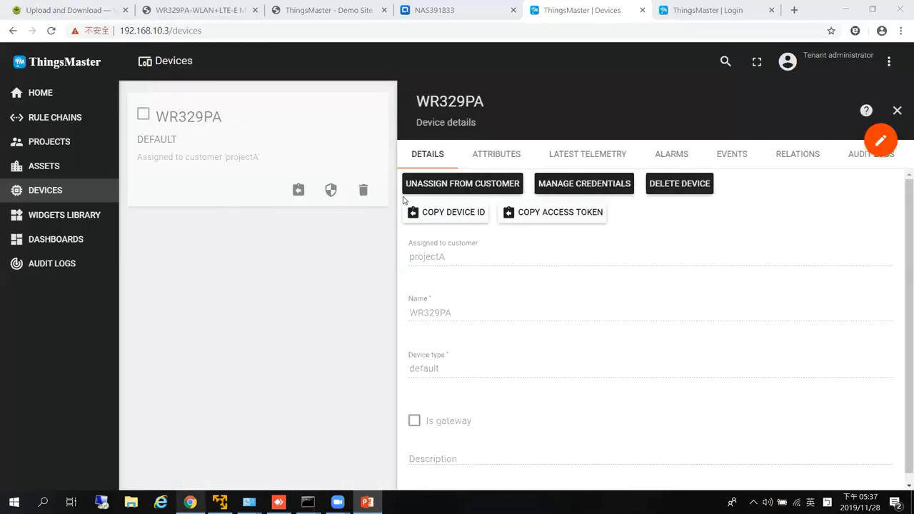
Confirm the router's GPS status and map position, then open its IoT settings.
click(190, 502)
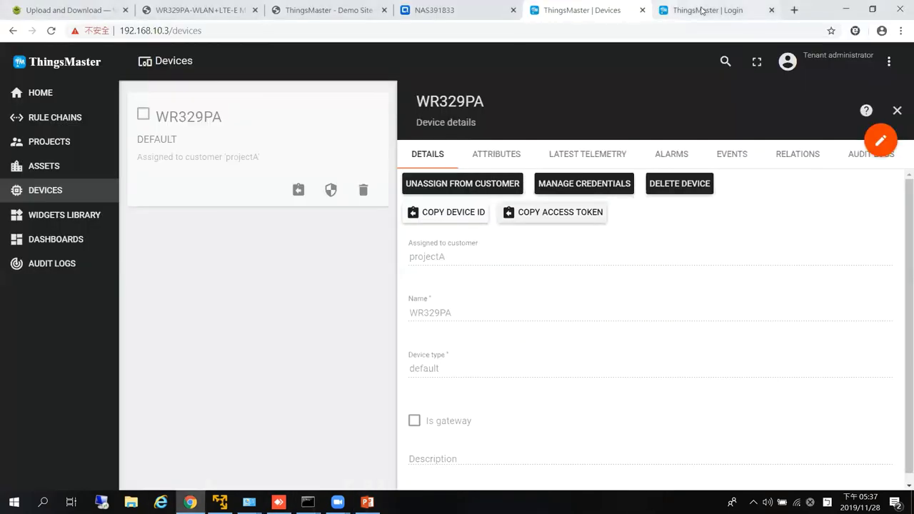
key(ctrl+2)
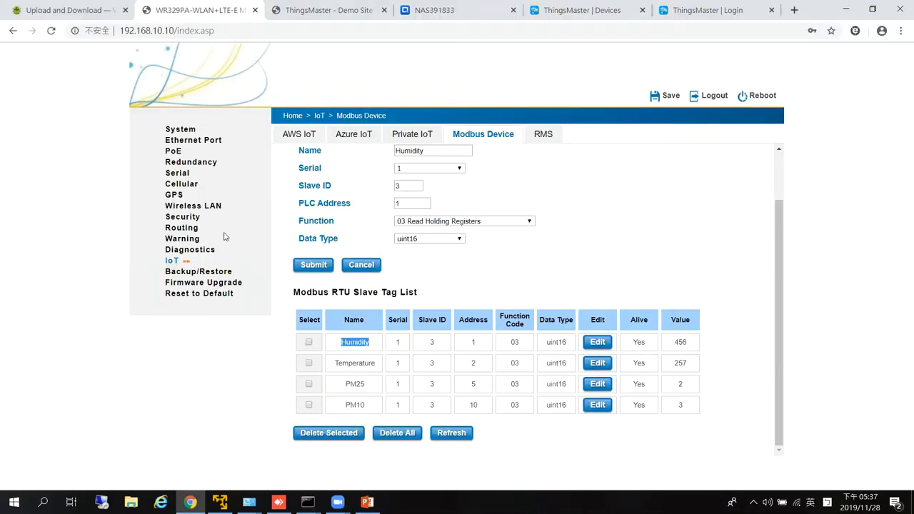
click(171, 196)
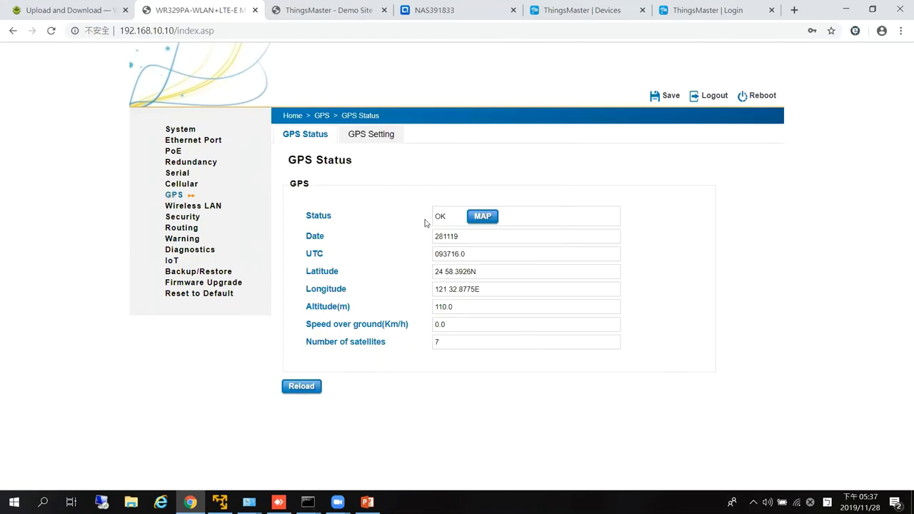
click(482, 216)
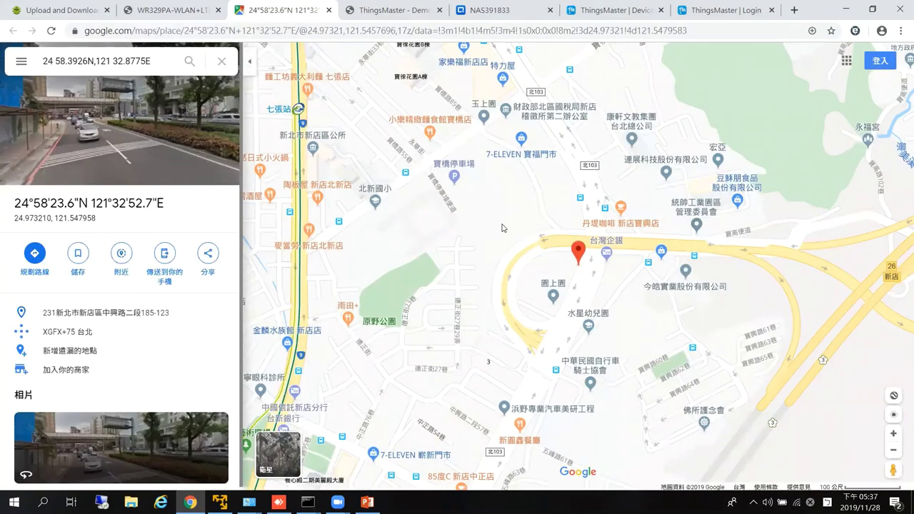
click(328, 10)
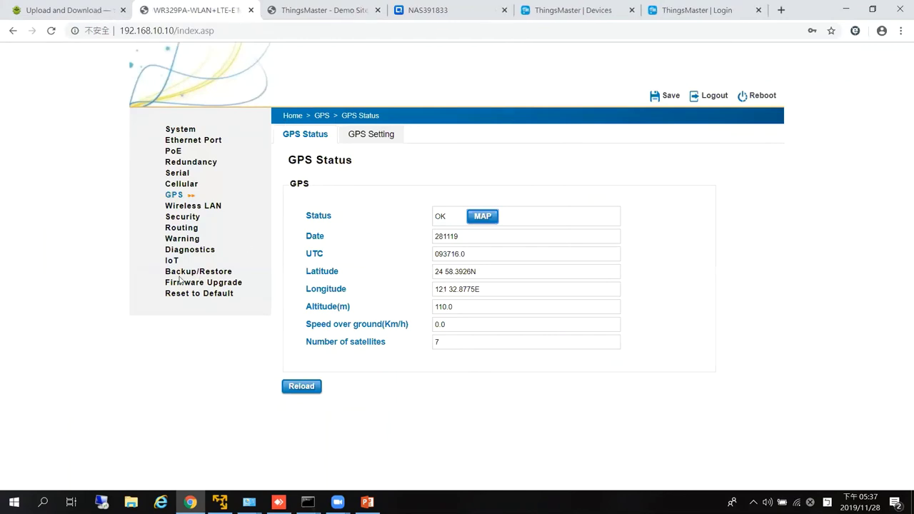
click(172, 262)
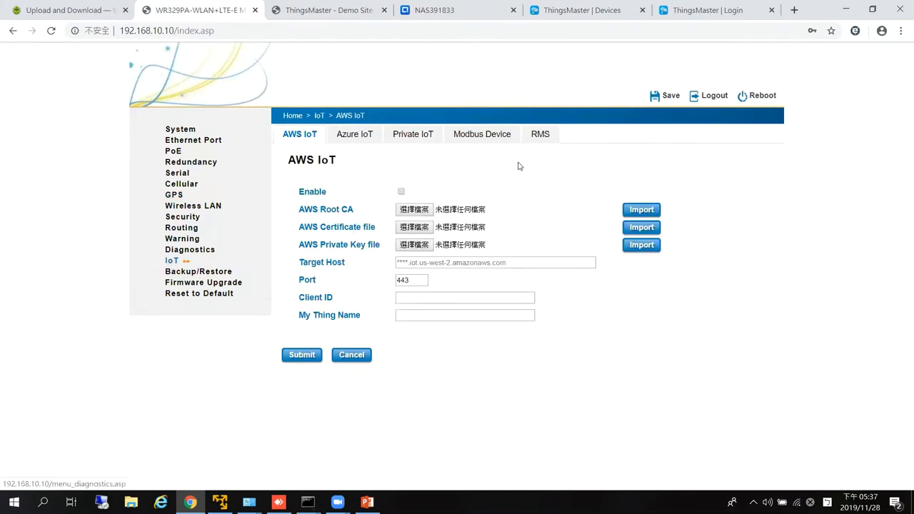
Inspect the RMS settings: server 192.168.10.3, port 8883 and the access token.
click(539, 137)
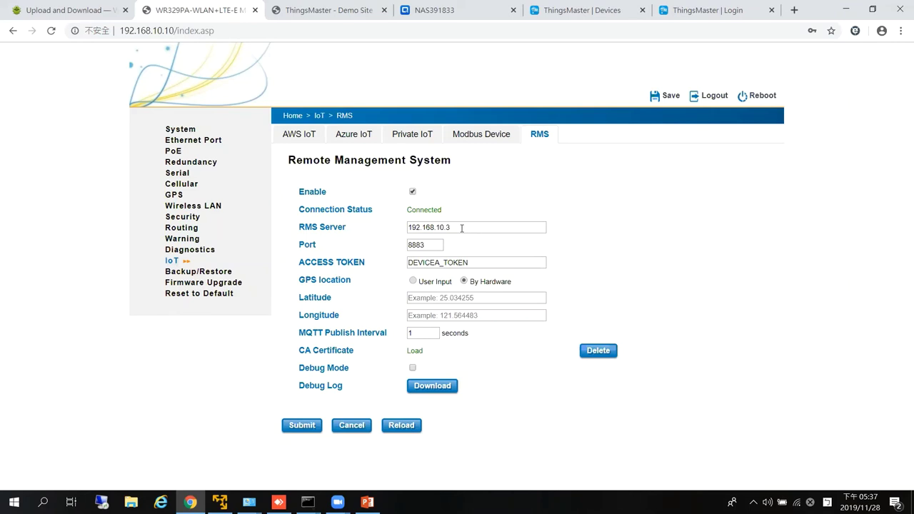
drag(462, 227, 386, 224)
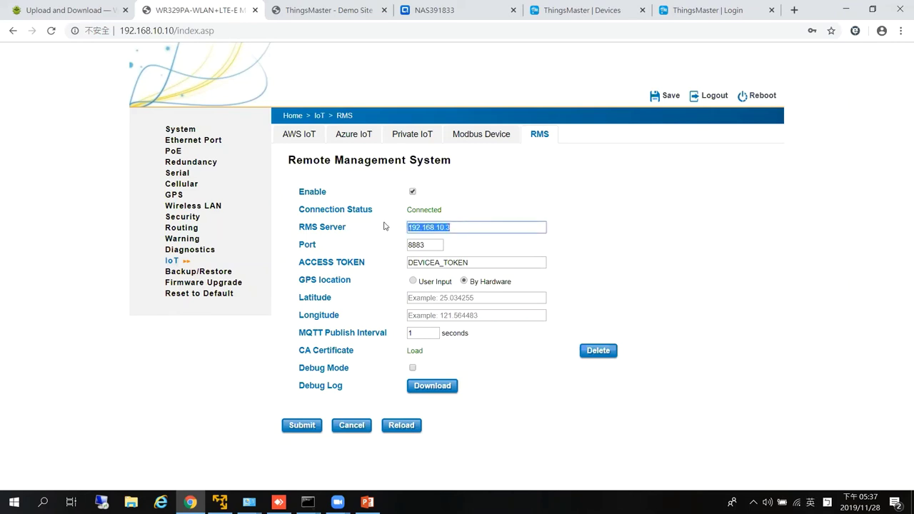
drag(431, 244, 394, 245)
click(426, 245)
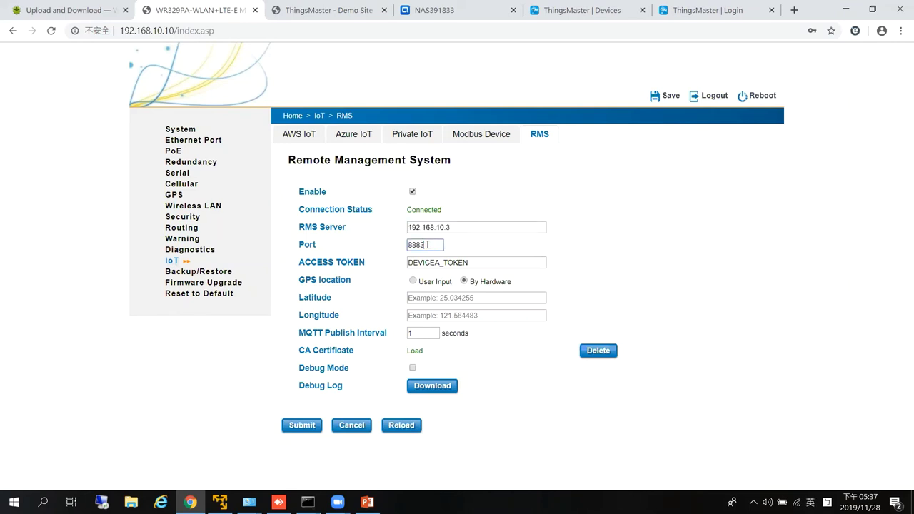
drag(483, 263, 389, 261)
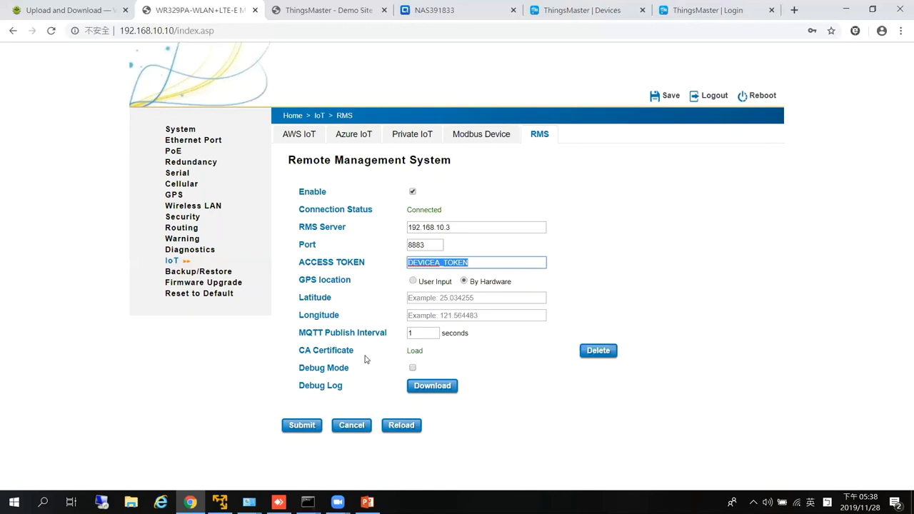
click(468, 263)
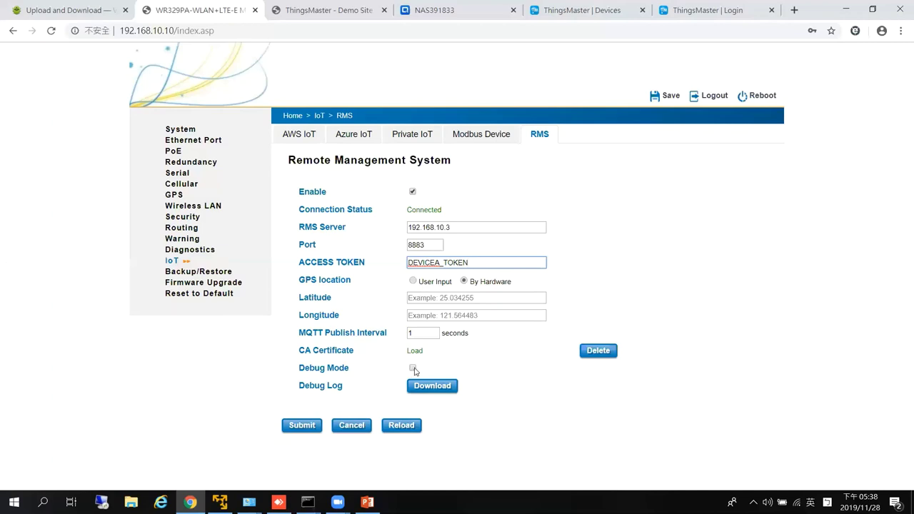
Enable RMS debug mode, download the debug log as rms (11).log, and confirm it is empty.
click(412, 369)
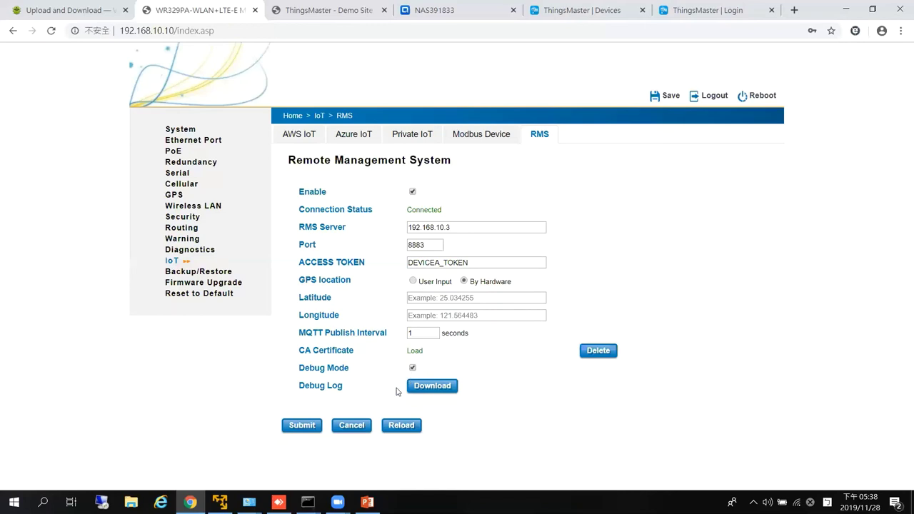
click(433, 388)
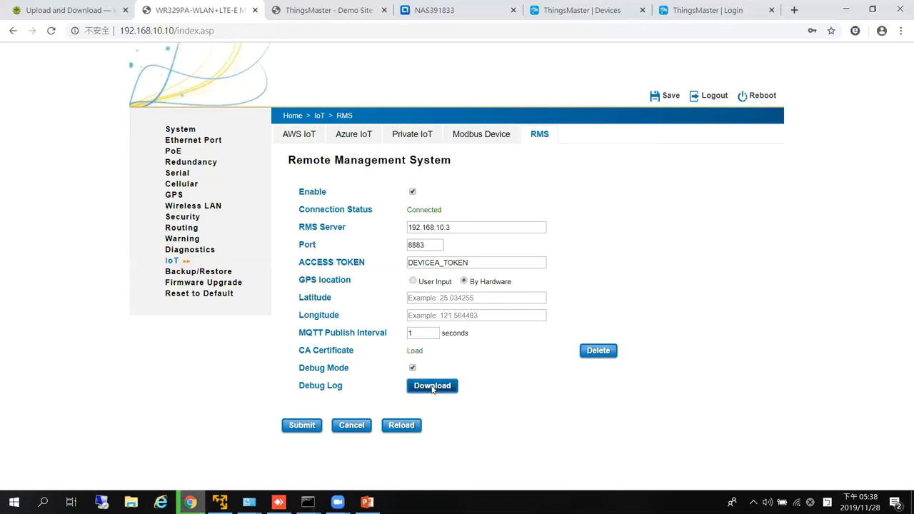
click(91, 479)
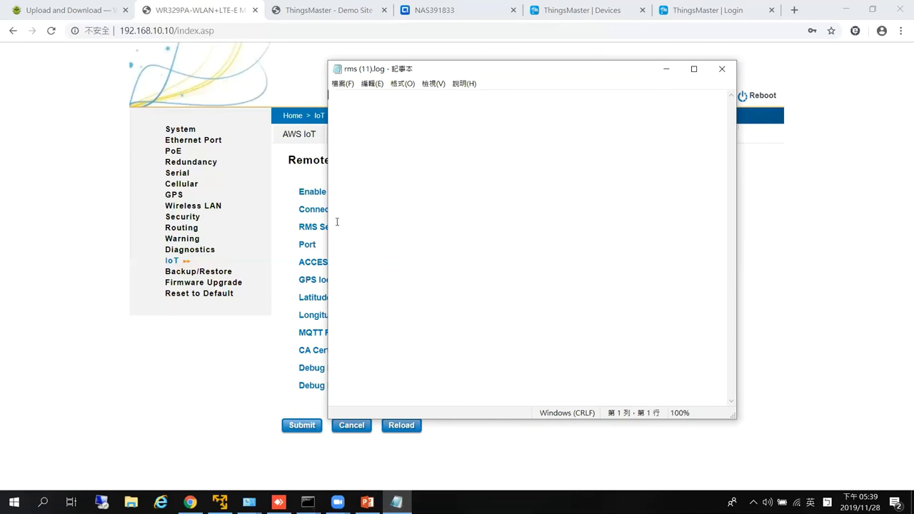
drag(404, 68, 280, 88)
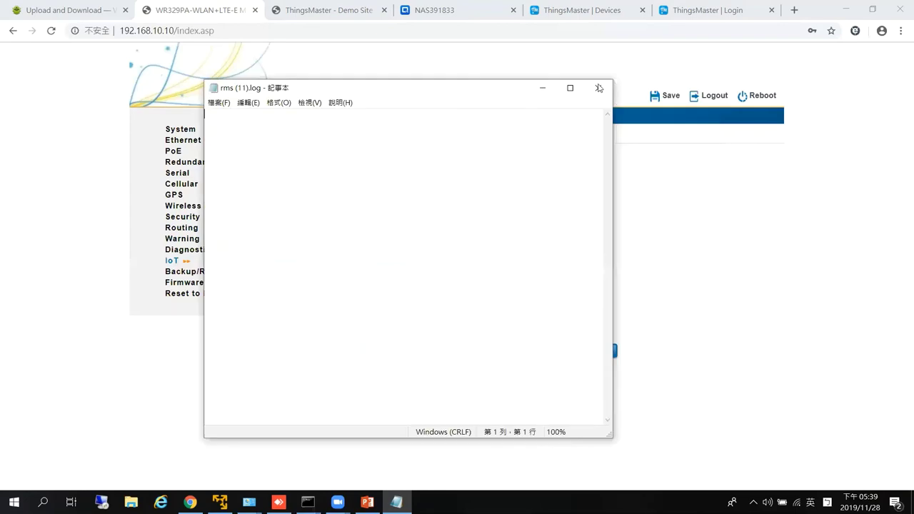
click(598, 88)
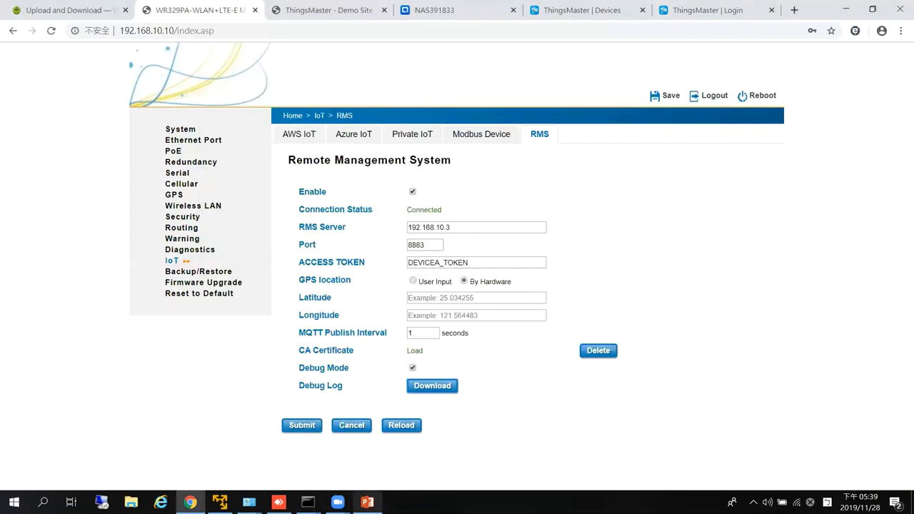
Show slide 27 on Device Management OTA dashboards, then return to WR329PA's Remote Management page.
key(alt+Tab)
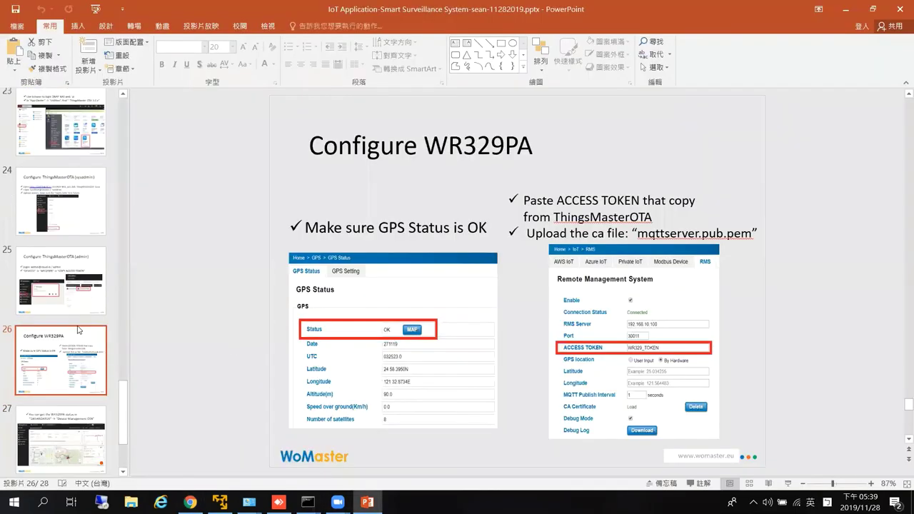
scroll(78, 330, down, 3)
click(80, 345)
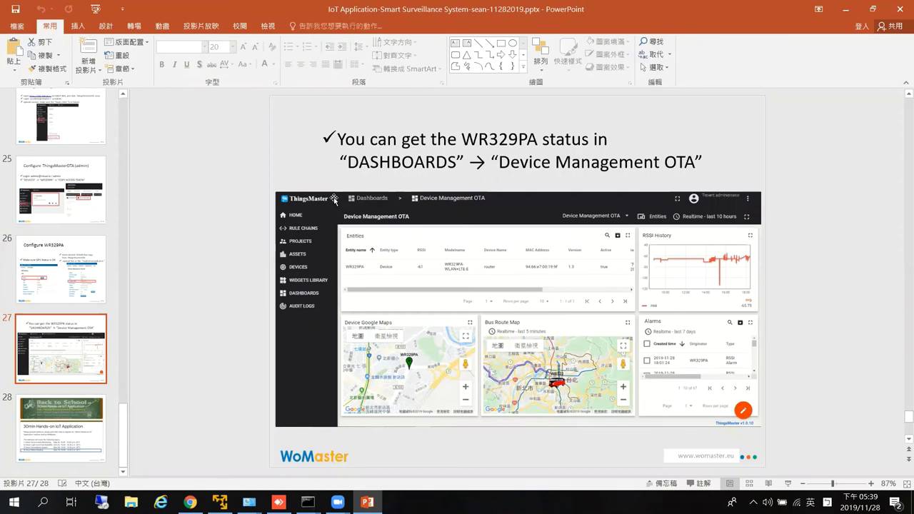
click(190, 502)
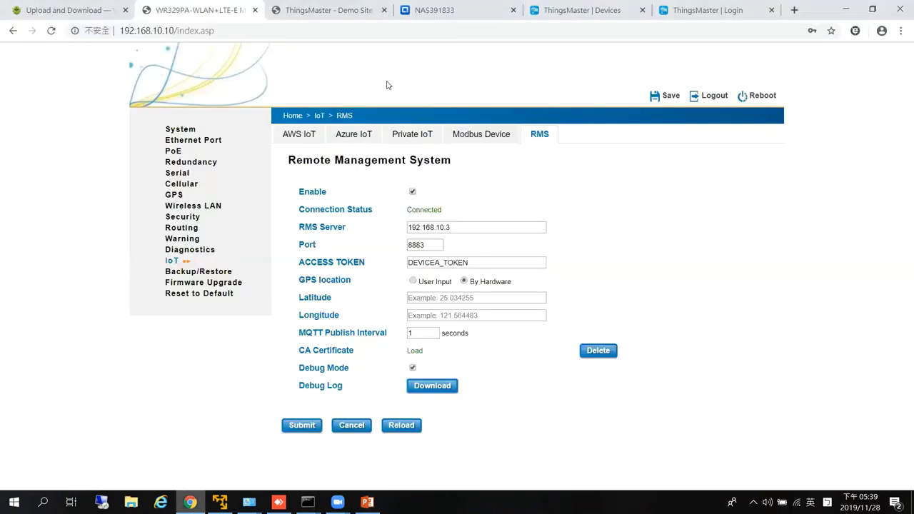
From ThingsMaster's Devices page, open the Device Management OTA dashboard from the Dashboards list.
click(668, 12)
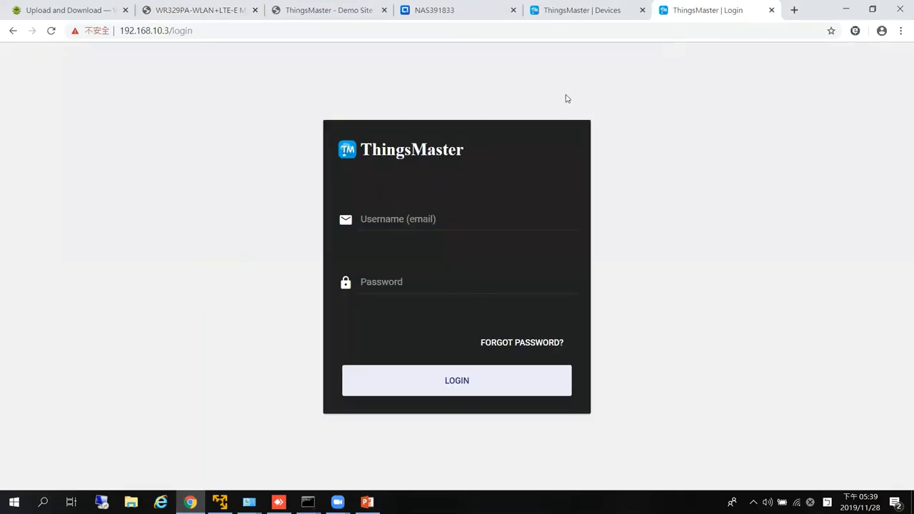
key(ctrl+shift+Tab)
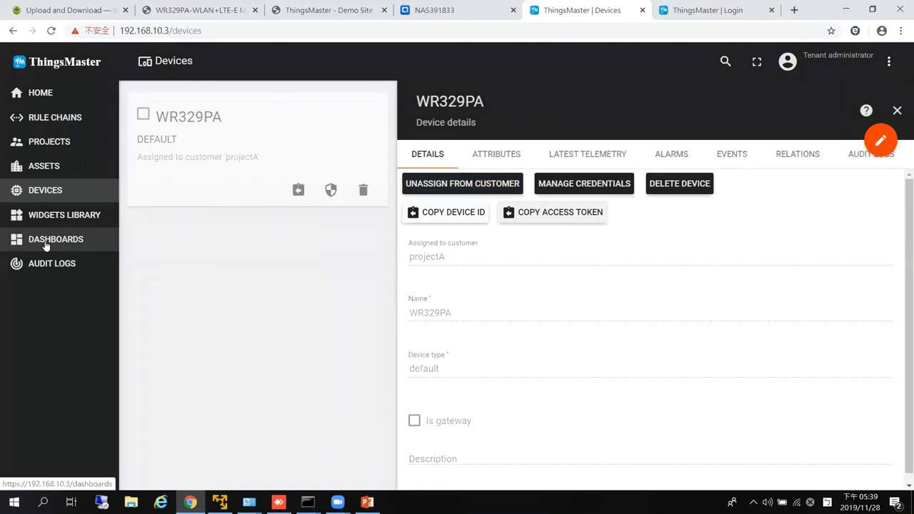
click(45, 245)
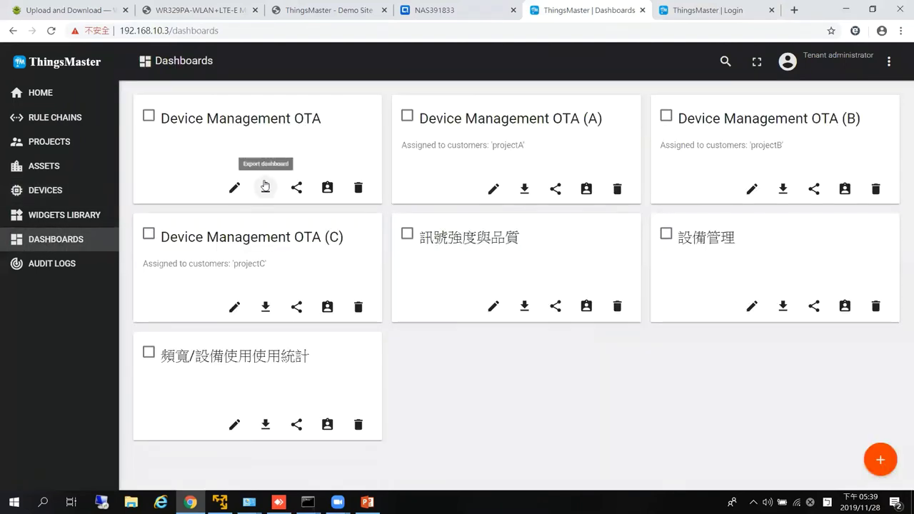
click(236, 157)
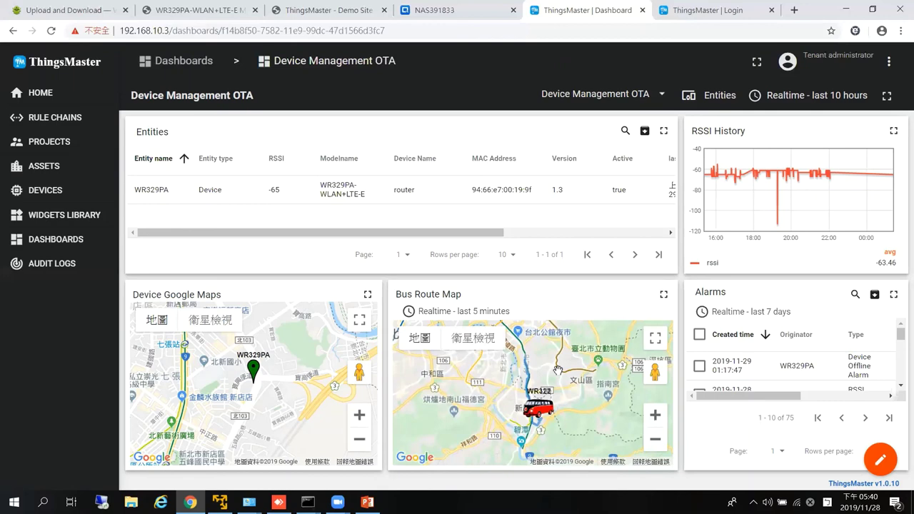
Open WR329PA's detail view on the dashboard, then show the final slide 28, '30min Hands-on IoT Application'.
click(218, 192)
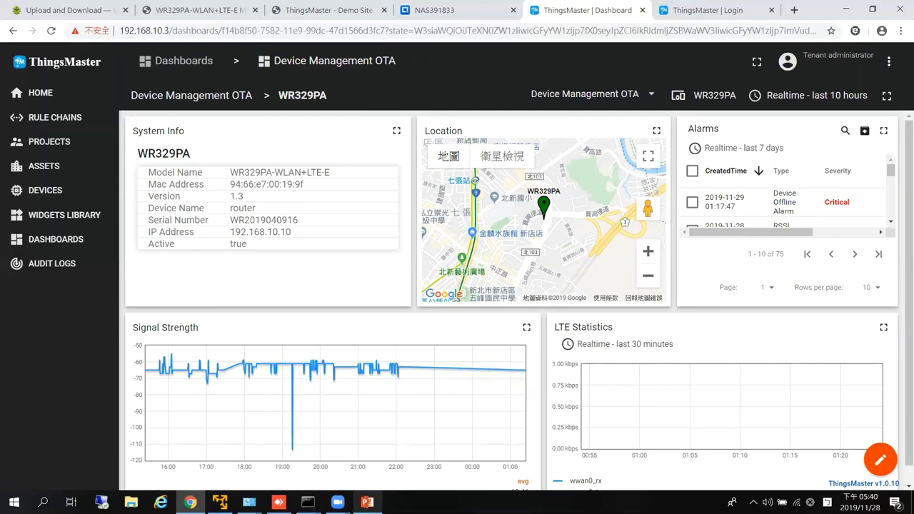
click(367, 502)
click(58, 428)
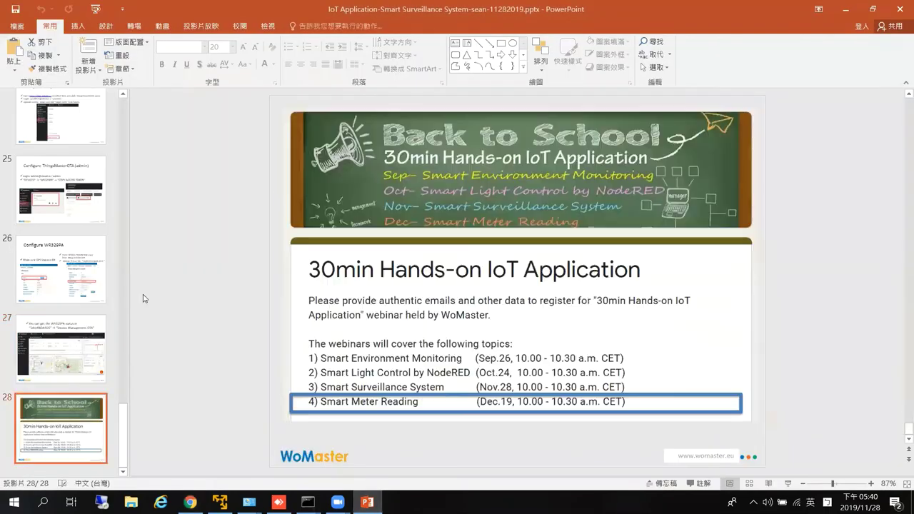